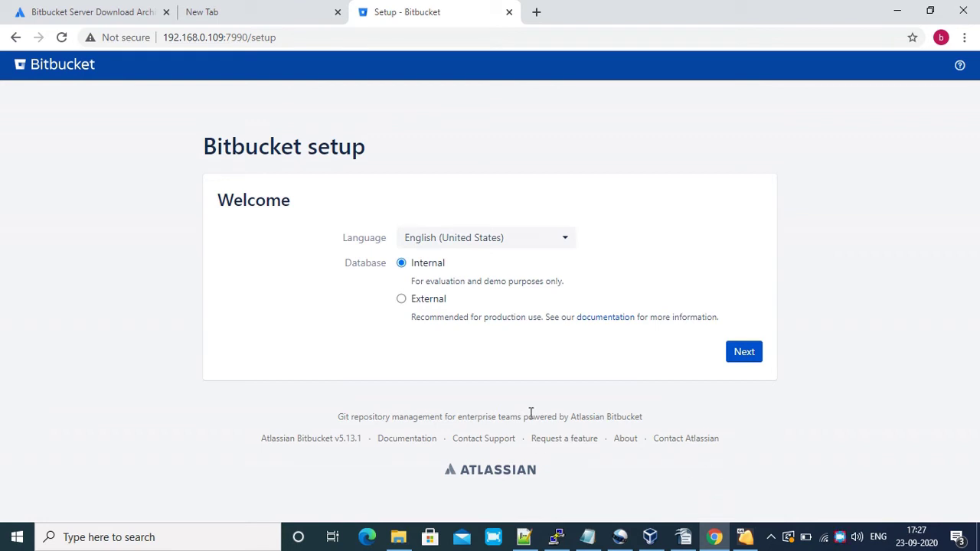
Switch to an external database and keep PostgreSQL as the database type
{"action": "left_click", "coordinate": [402, 301]}
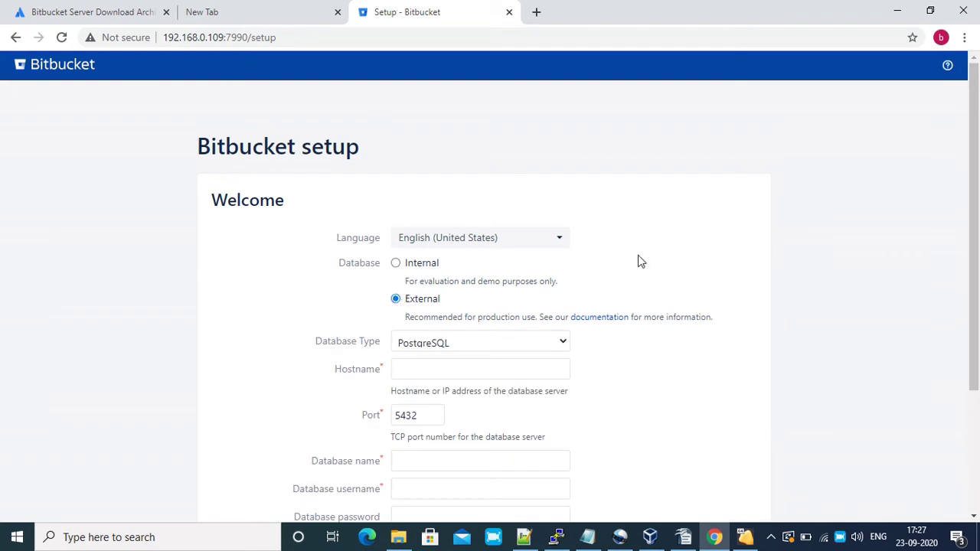
{"action": "left_click_drag", "start_coordinate": [975, 191], "coordinate": [978, 309]}
{"action": "left_click", "coordinate": [459, 179]}
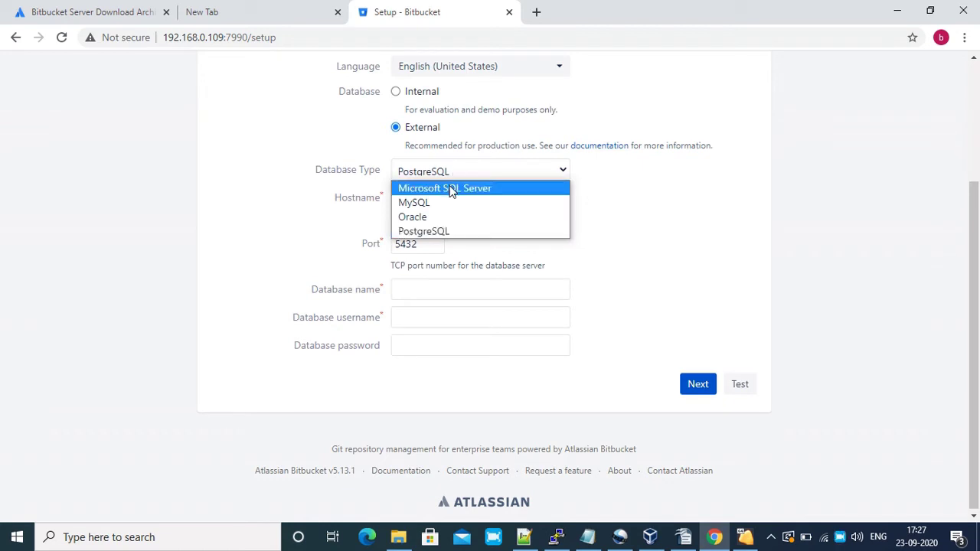
{"action": "left_click", "coordinate": [445, 228]}
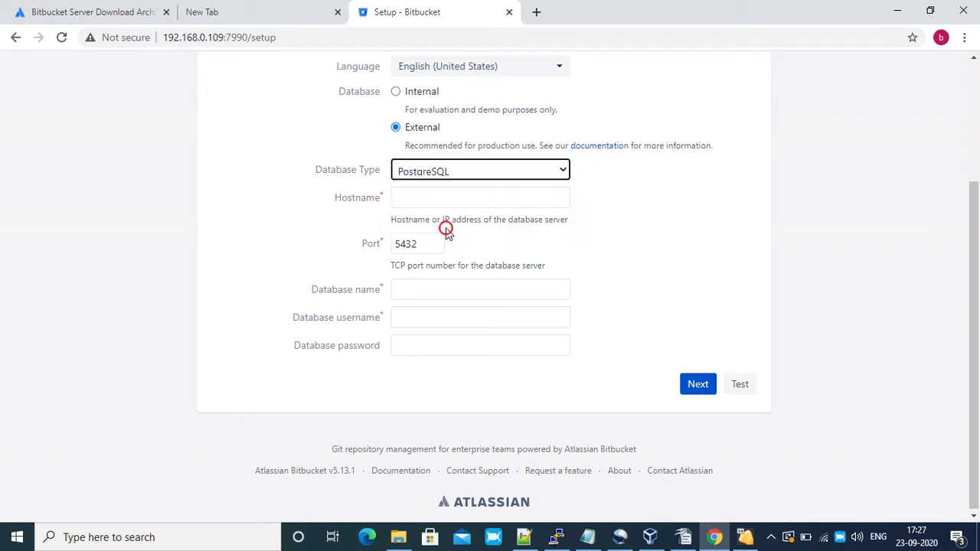
Set the database hostname to 127.0.0.1 and bring up the notes with the database commands
{"action": "left_click", "coordinate": [411, 200]}
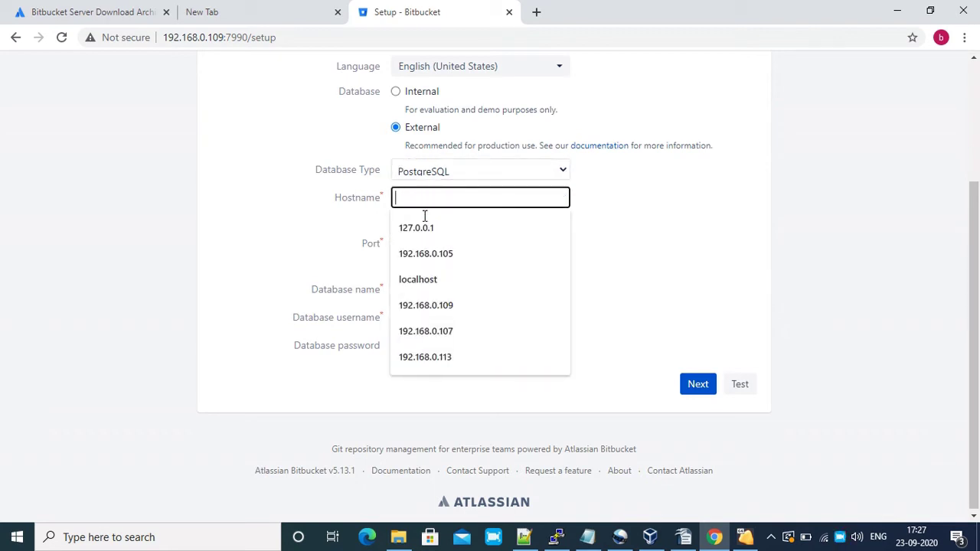
{"action": "left_click", "coordinate": [424, 357]}
{"action": "left_click", "coordinate": [557, 538]}
{"action": "key", "text": "alt+Tab"}
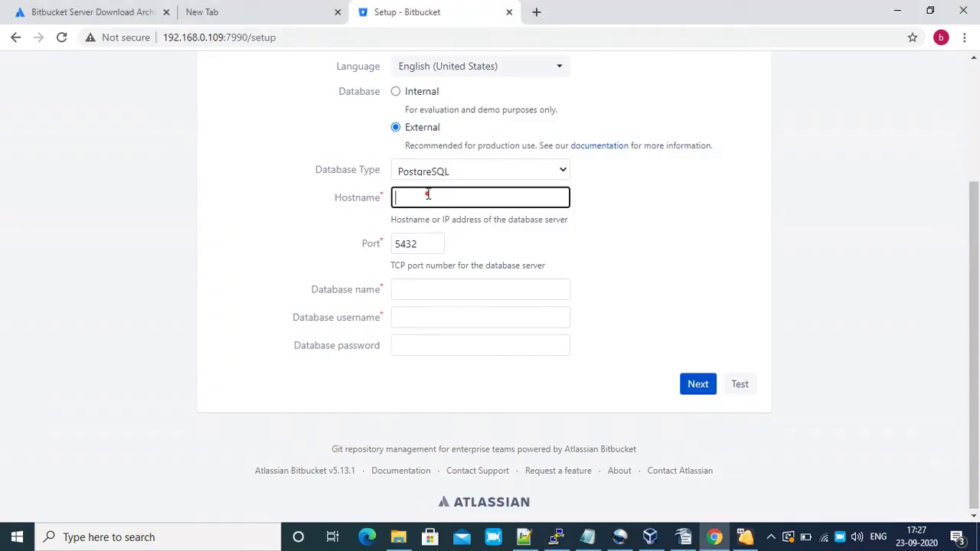
{"action": "left_click", "coordinate": [428, 194]}
{"action": "left_click", "coordinate": [414, 230]}
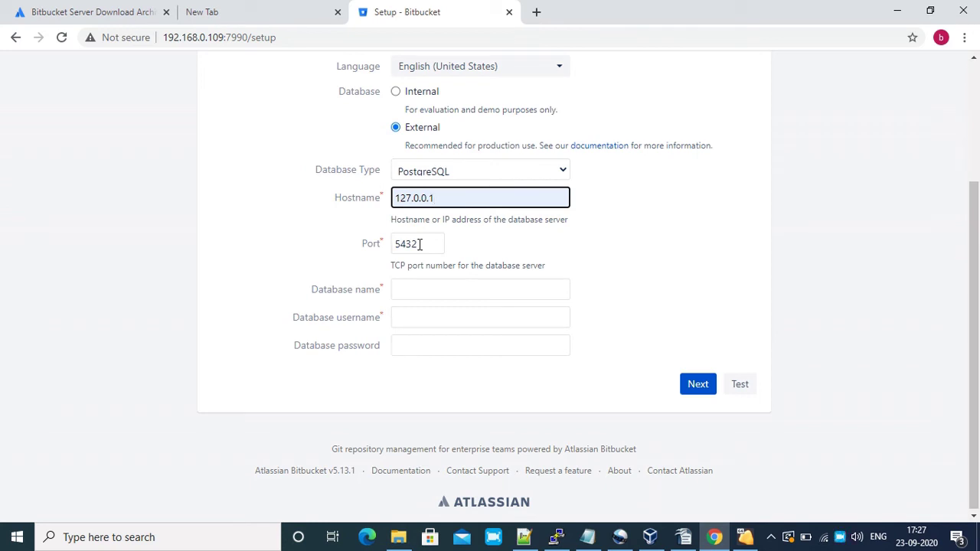
{"action": "left_click", "coordinate": [424, 291]}
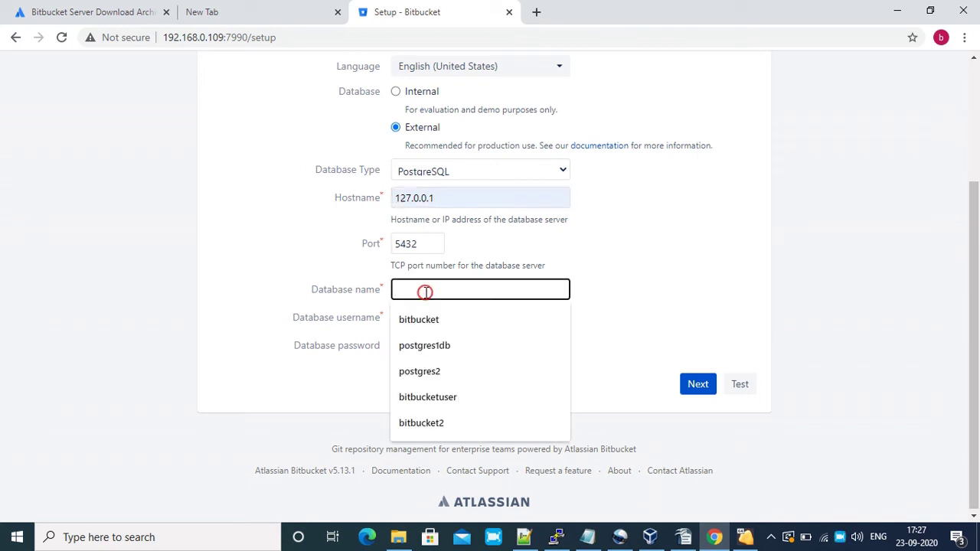
{"action": "left_click", "coordinate": [682, 536]}
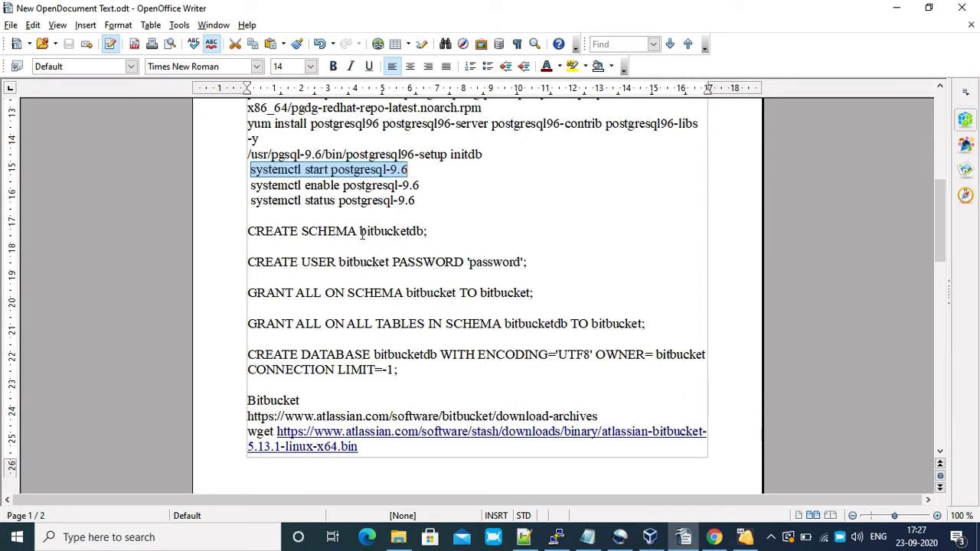
Copy bitbucketdb from the notes into the Database name field
{"action": "left_click_drag", "start_coordinate": [360, 232], "coordinate": [421, 233]}
{"action": "key", "text": "ctrl+c"}
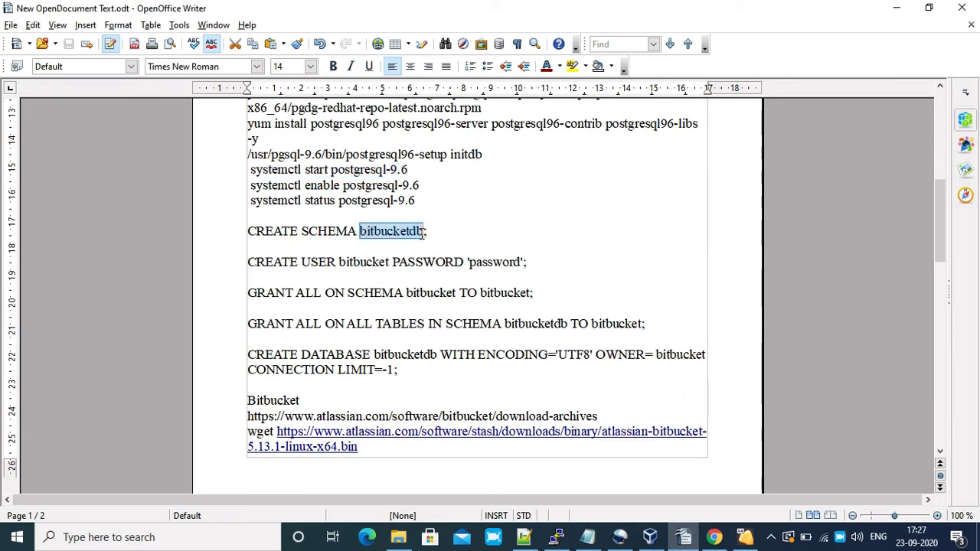
{"action": "left_click", "coordinate": [691, 540]}
{"action": "left_click", "coordinate": [505, 286]}
{"action": "key", "text": "ctrl+v"}
Fill in database username bitbucket and its password, then test the connection
{"action": "left_click", "coordinate": [450, 316]}
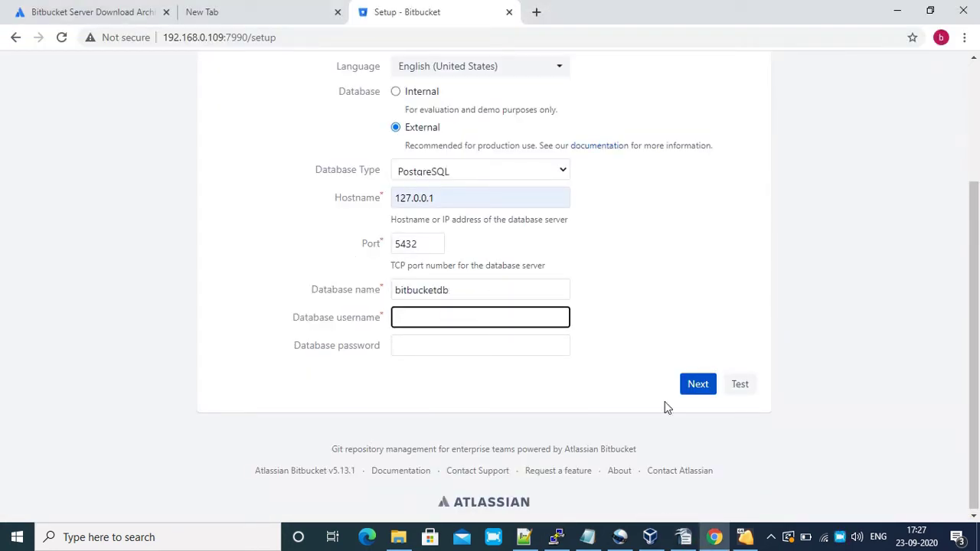
{"action": "left_click", "coordinate": [683, 538]}
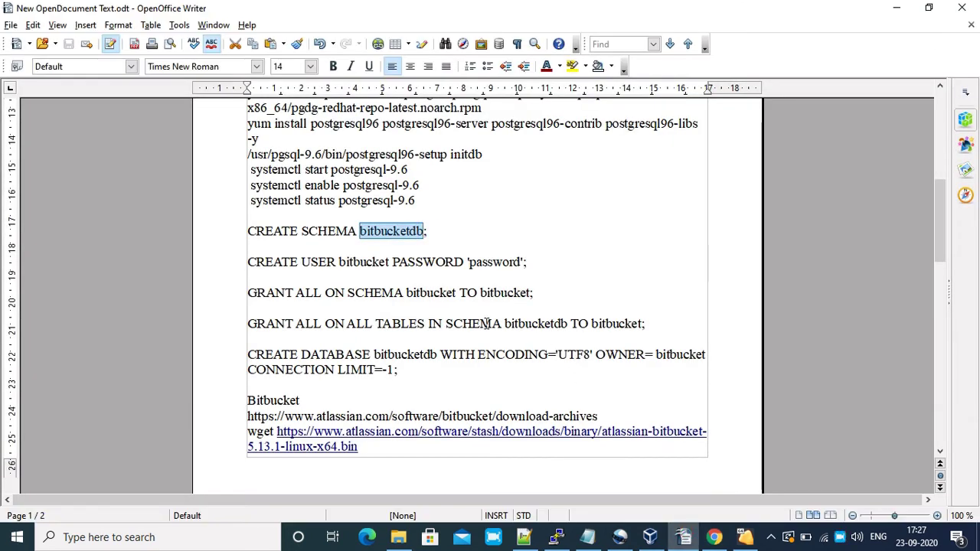
{"action": "left_click_drag", "start_coordinate": [339, 262], "coordinate": [391, 264]}
{"action": "key", "text": "ctrl+c"}
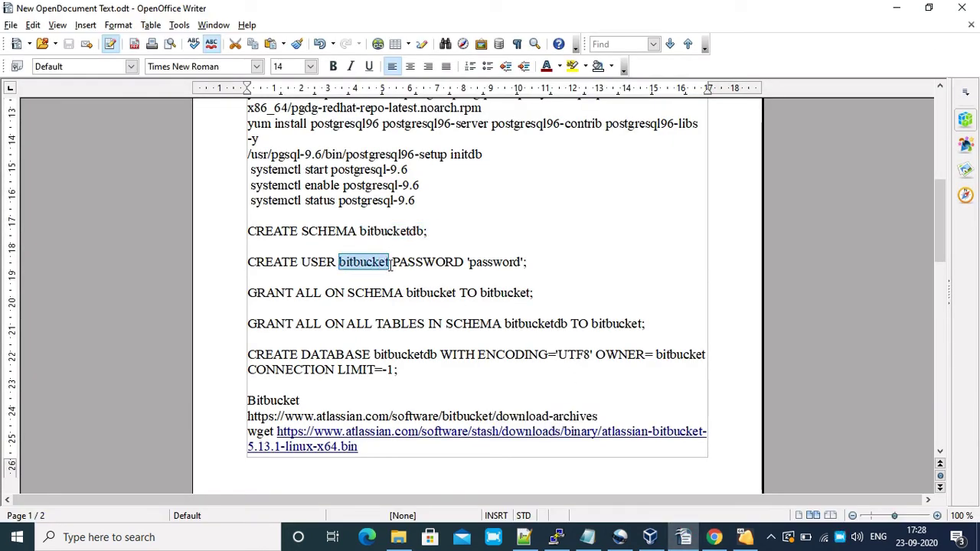
{"action": "left_click", "coordinate": [689, 538]}
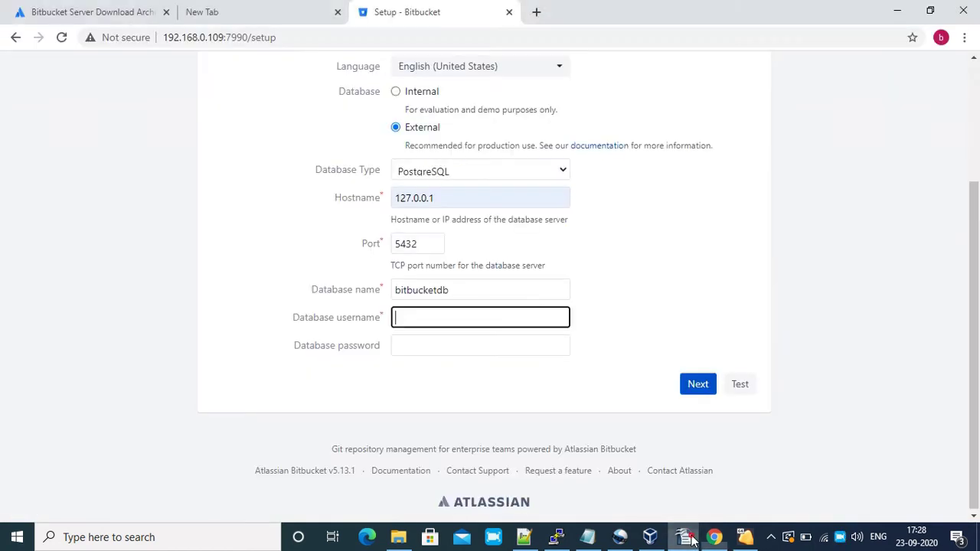
{"action": "key", "text": "ctrl+v"}
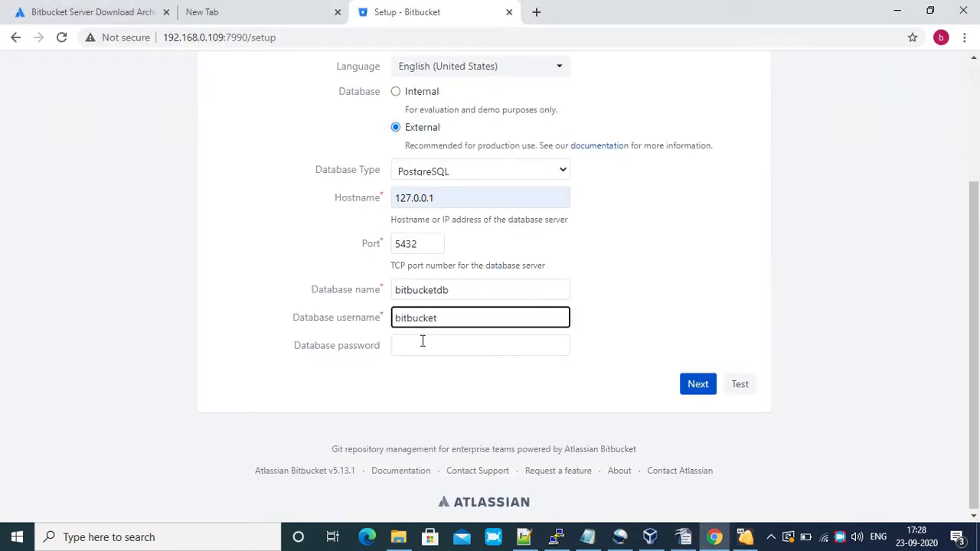
{"action": "left_click", "coordinate": [421, 340]}
{"action": "type", "text": "bitbucke"}
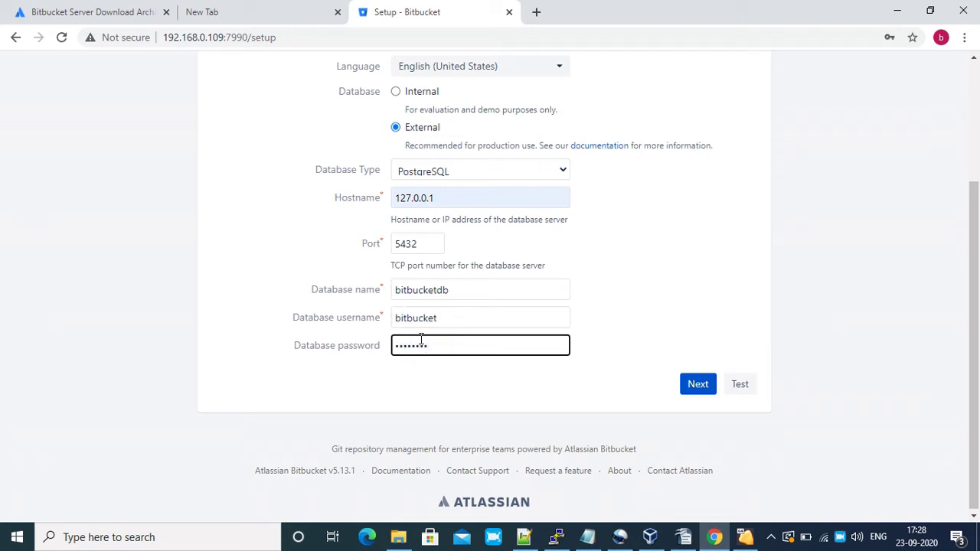
{"action": "left_click", "coordinate": [741, 385]}
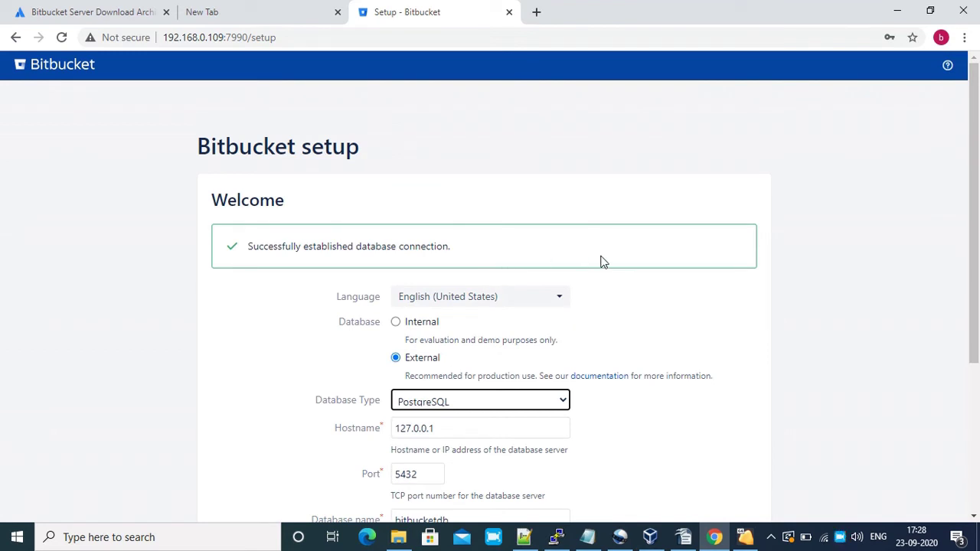
Proceed from the database step and wait for the external database to initialise
{"action": "left_click_drag", "start_coordinate": [975, 212], "coordinate": [978, 356]}
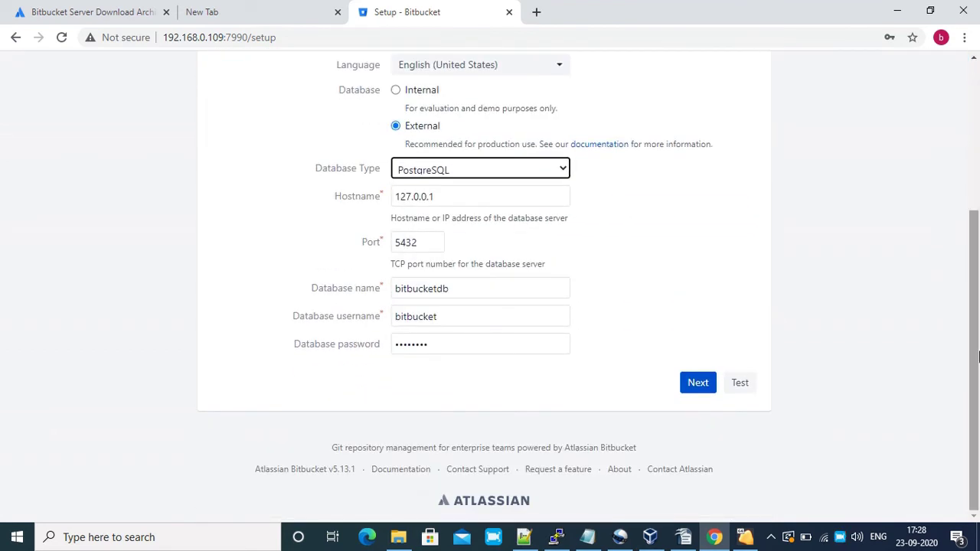
{"action": "left_click", "coordinate": [698, 383]}
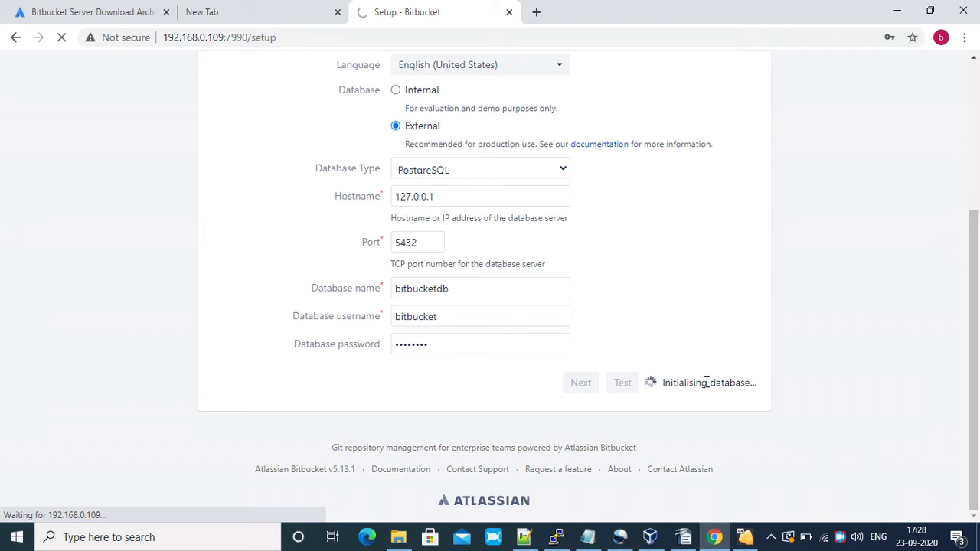
{"action": "left_click_drag", "start_coordinate": [975, 283], "coordinate": [975, 218]}
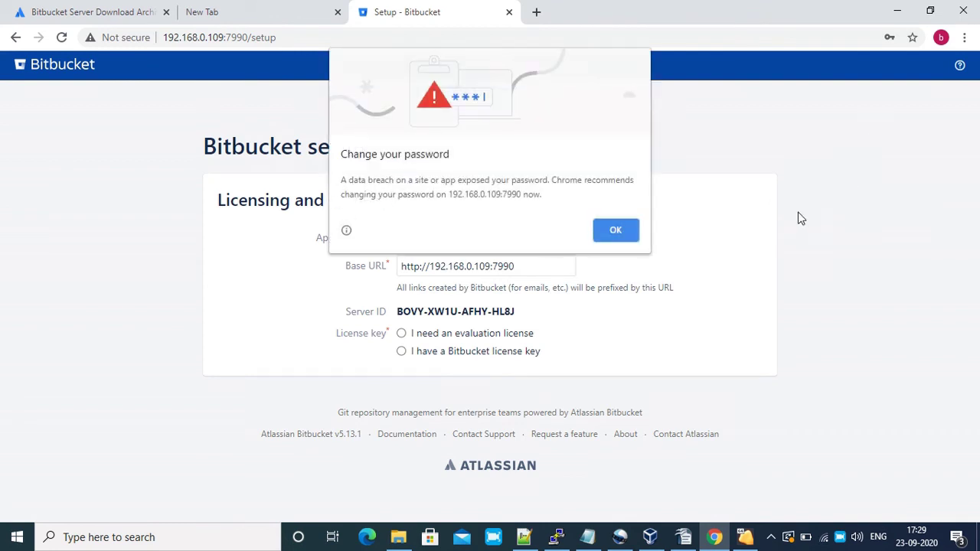
Get past the licensing step and enter admin as the administrator username
{"action": "left_click", "coordinate": [610, 234]}
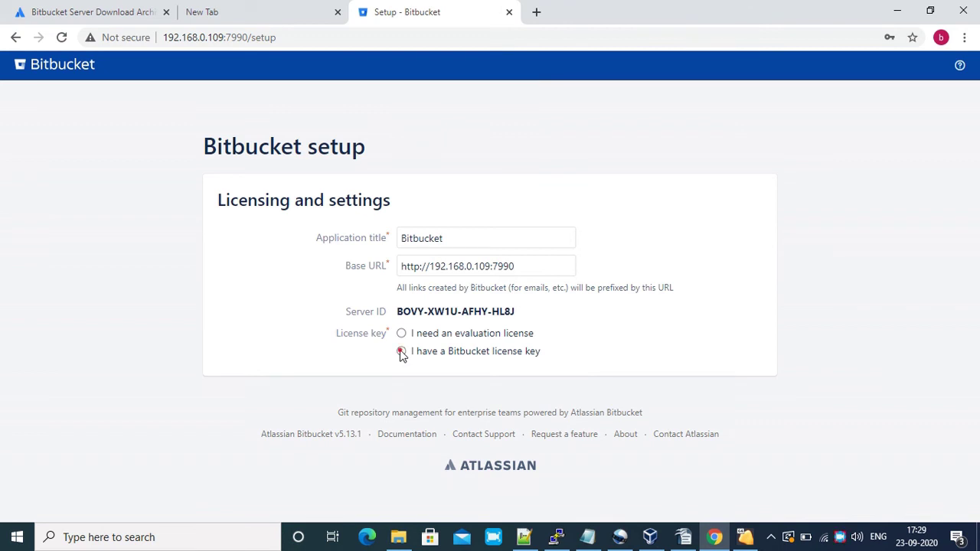
{"action": "left_click", "coordinate": [401, 354]}
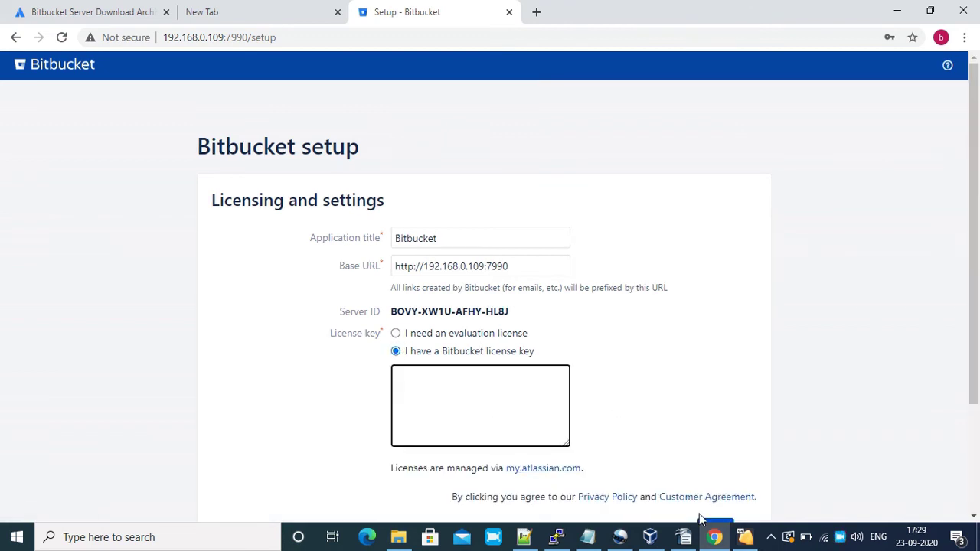
{"action": "left_click", "coordinate": [683, 537]}
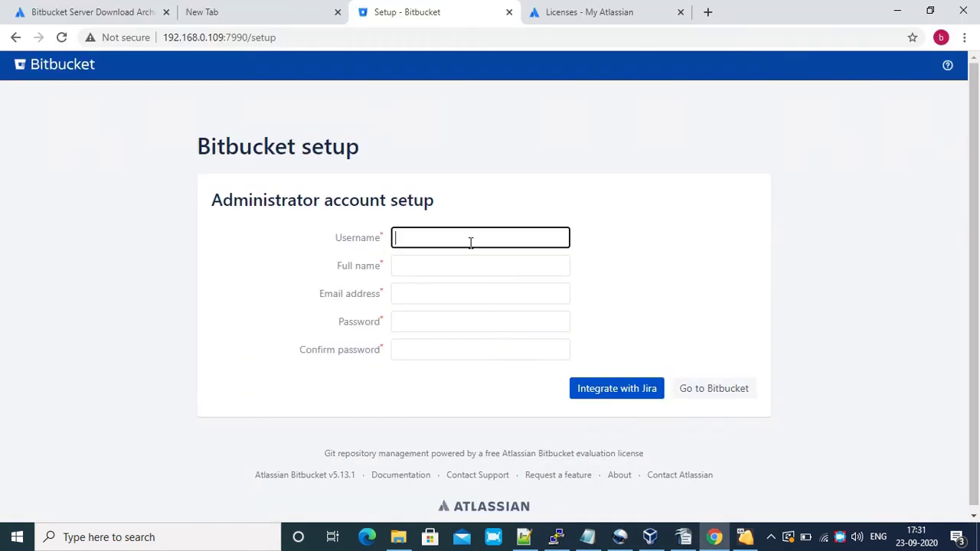
{"action": "left_click", "coordinate": [469, 241]}
{"action": "type", "text": "admin"}
{"action": "key", "text": "Tab"}
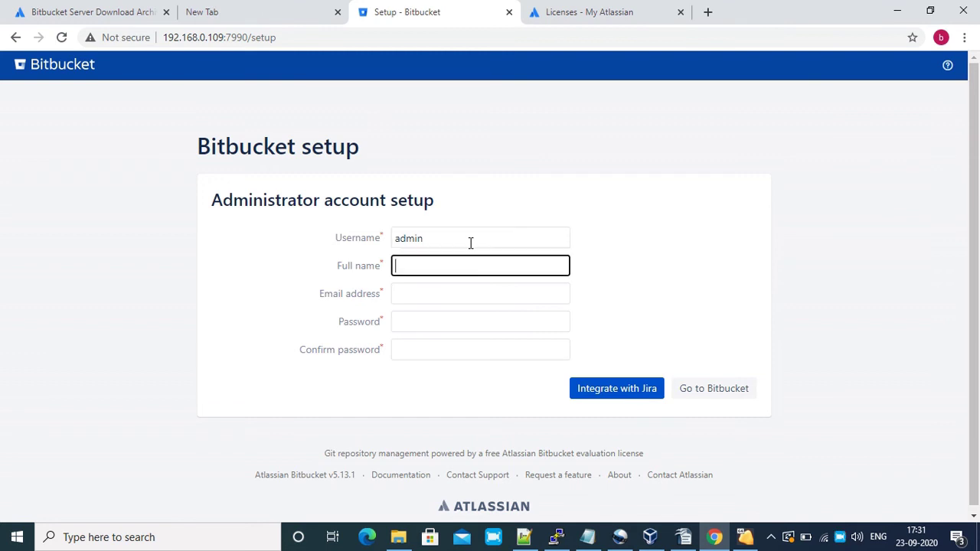
Enter full name admin, the administrator's e-mail and password twice, then go to Bitbucket
{"action": "type", "text": "admin"}
{"action": "left_click", "coordinate": [432, 295]}
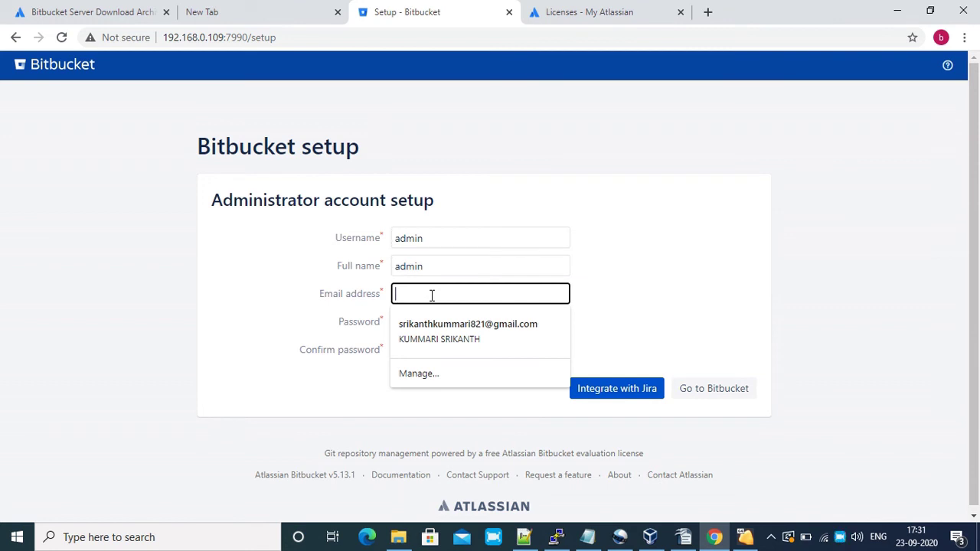
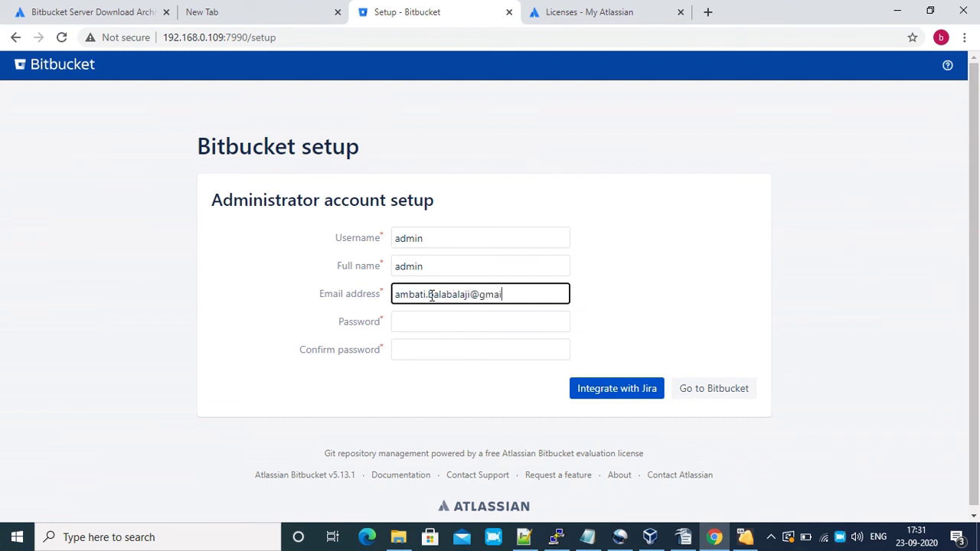
{"action": "left_click", "coordinate": [430, 328]}
{"action": "type", "text": "admin"}
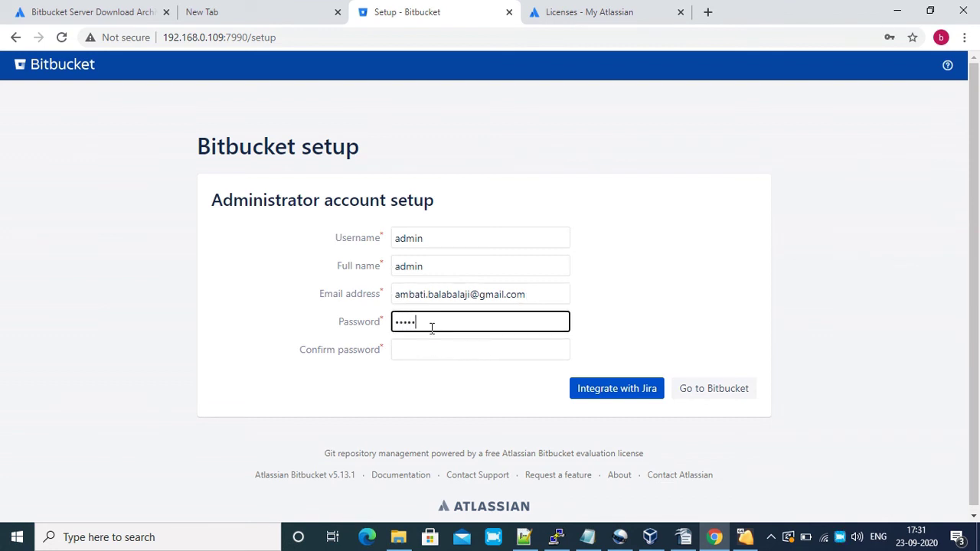
{"action": "left_click", "coordinate": [425, 344]}
{"action": "type", "text": "admin"}
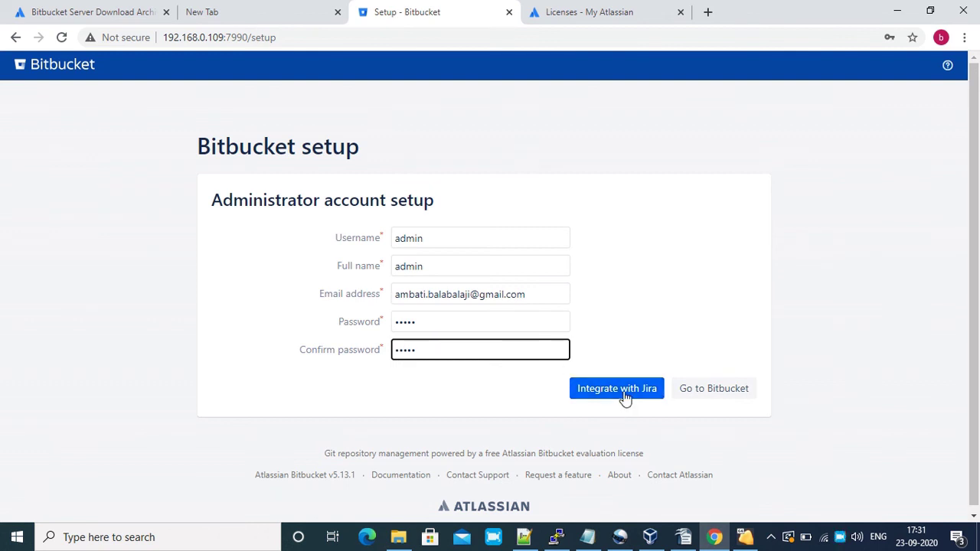
{"action": "left_click", "coordinate": [704, 395]}
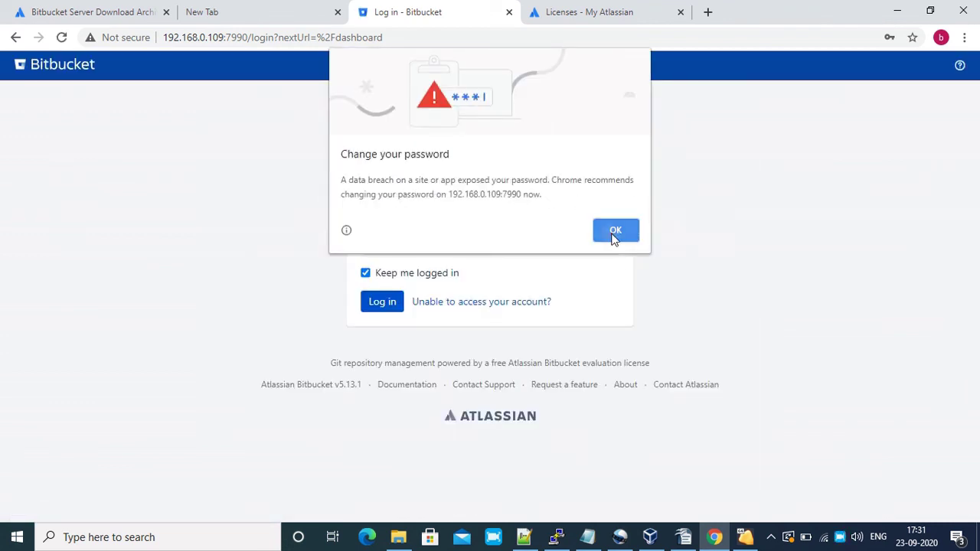
Dismiss Chrome's password warning and log in as admin with the account password
{"action": "left_click", "coordinate": [616, 232]}
{"action": "left_click", "coordinate": [401, 205]}
{"action": "type", "text": "admin"}
{"action": "key", "text": "Tab"}
{"action": "type", "text": "admin"}
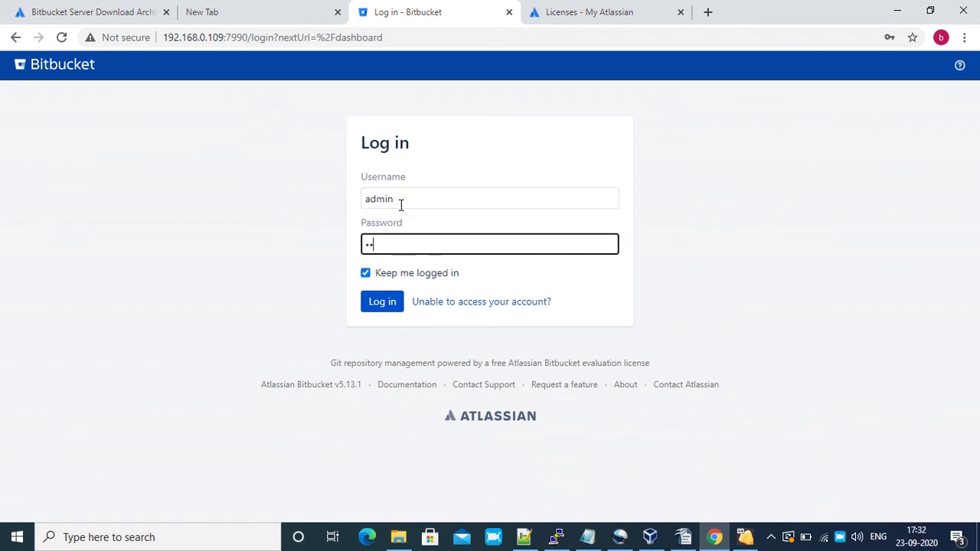
{"action": "key", "text": "Return"}
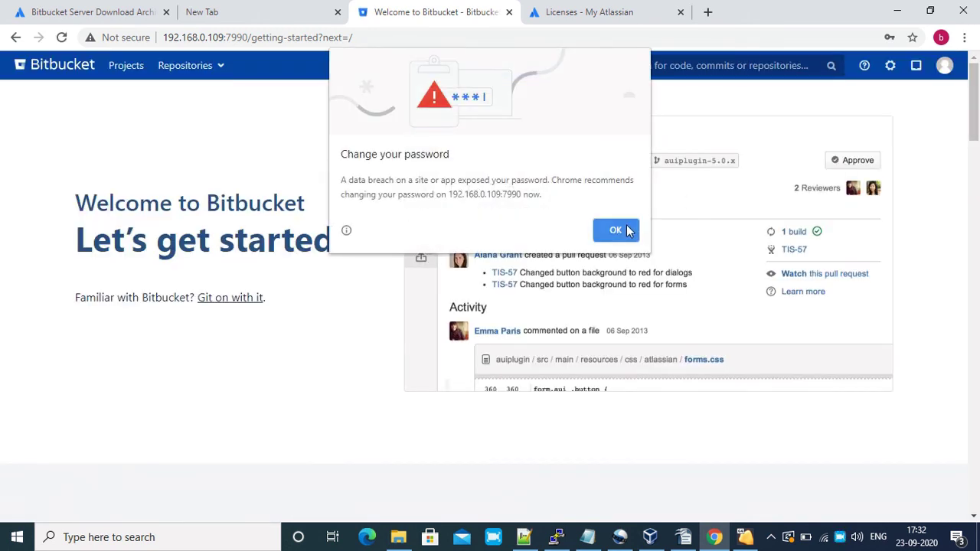
Create a new project pro1 with key PRO and description 'test'
{"action": "left_click", "coordinate": [623, 230]}
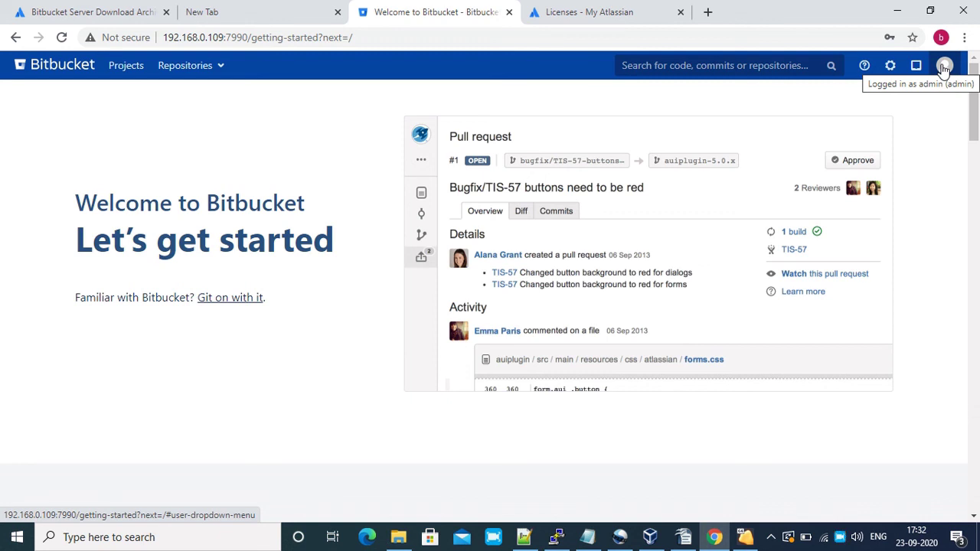
{"action": "left_click", "coordinate": [127, 67]}
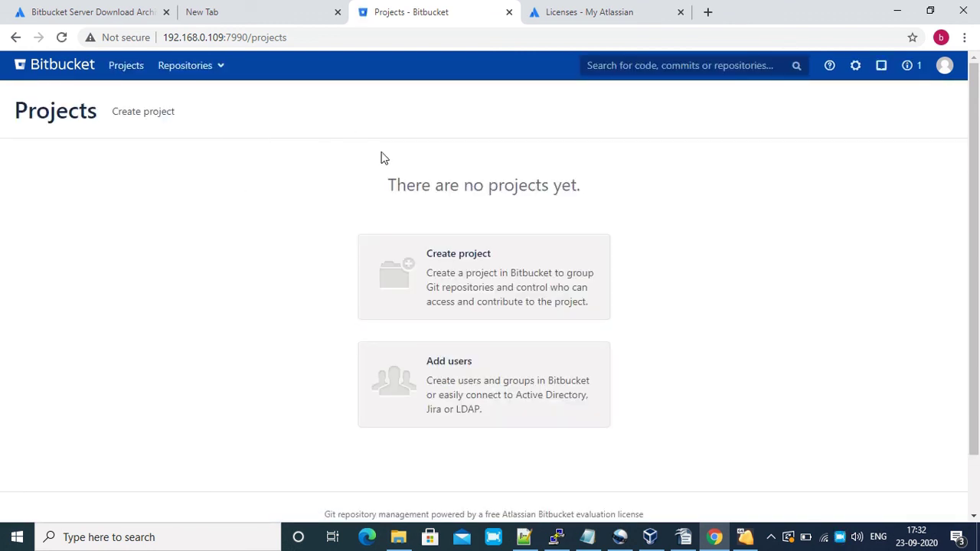
{"action": "left_click", "coordinate": [520, 274]}
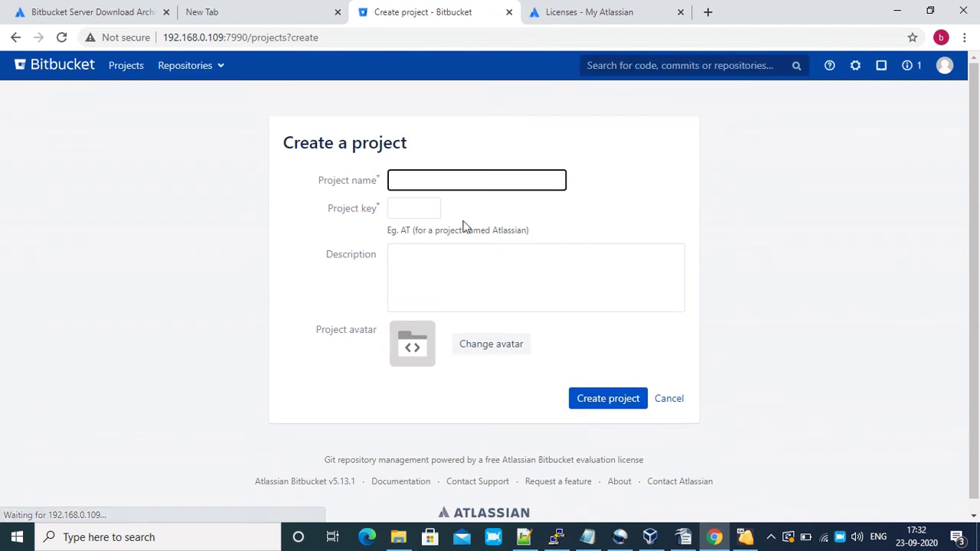
{"action": "type", "text": "pro1"}
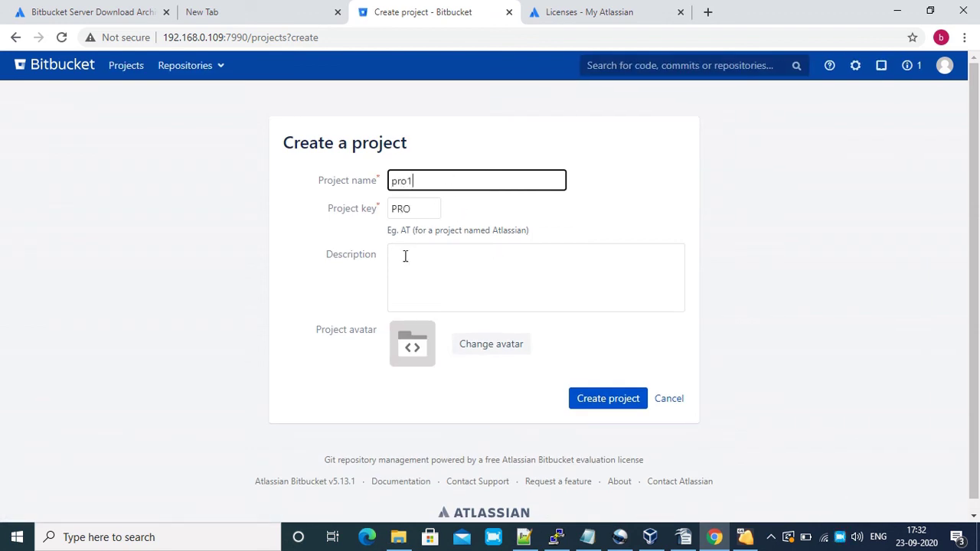
{"action": "left_click", "coordinate": [501, 269]}
{"action": "type", "text": "test"}
{"action": "left_click", "coordinate": [612, 398]}
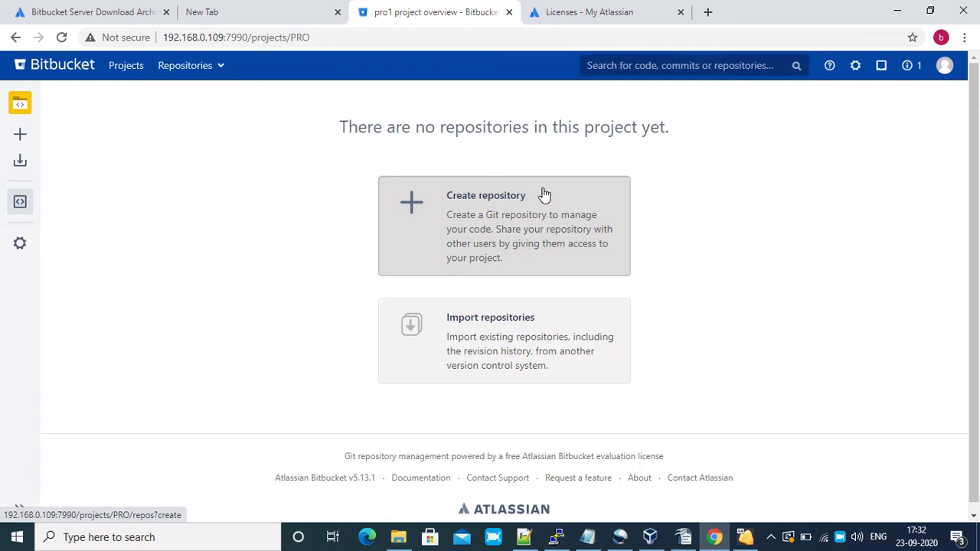
Create a repository named repo1 inside the pro1 project
{"action": "left_click", "coordinate": [125, 68]}
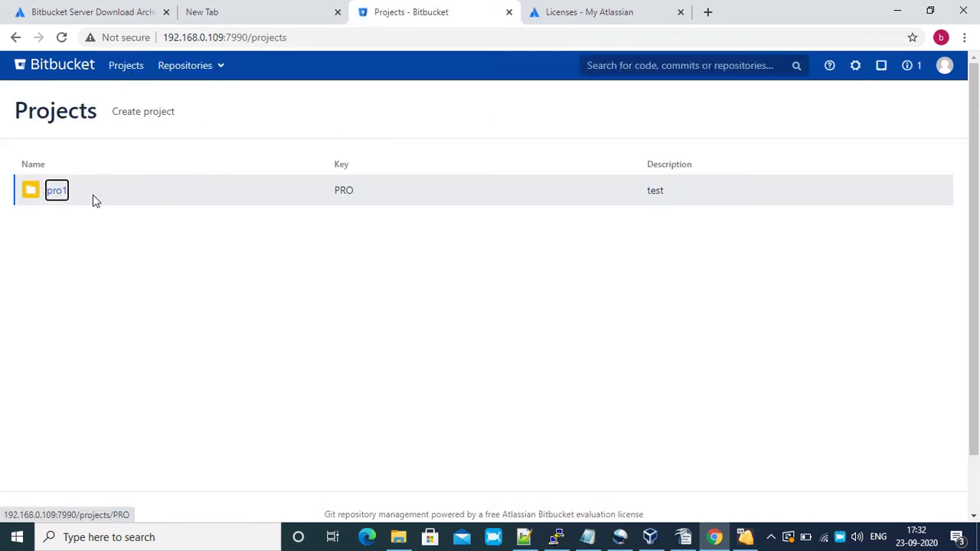
{"action": "left_click", "coordinate": [60, 193]}
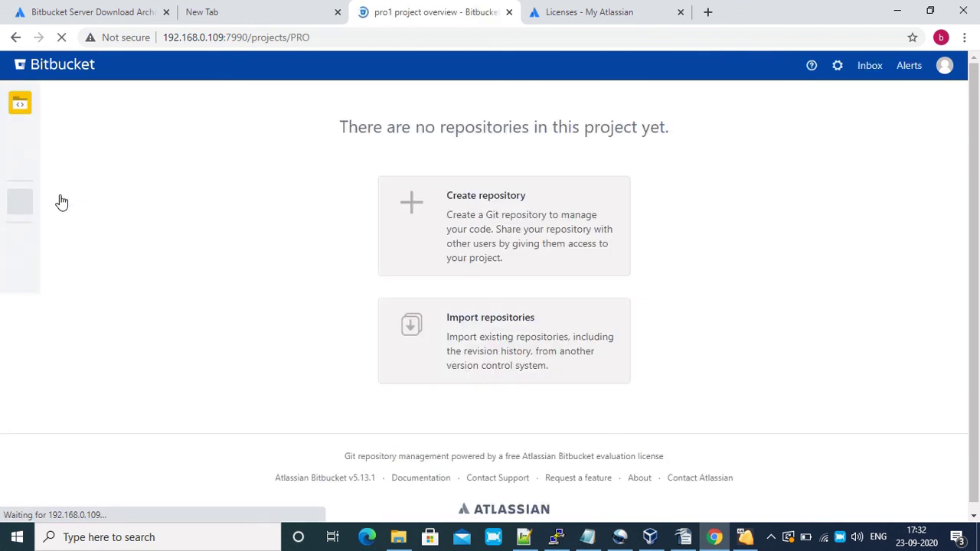
{"action": "left_click", "coordinate": [478, 218]}
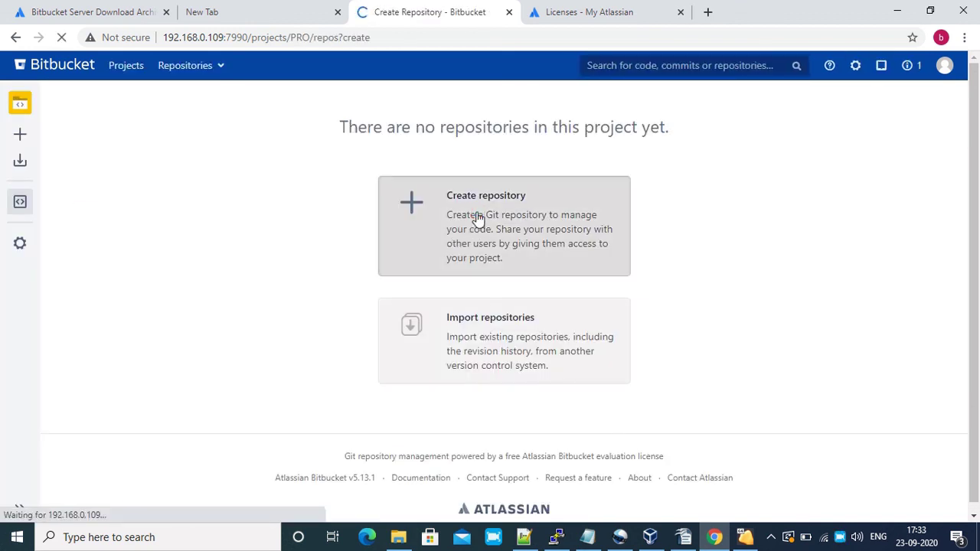
{"action": "type", "text": "r"}
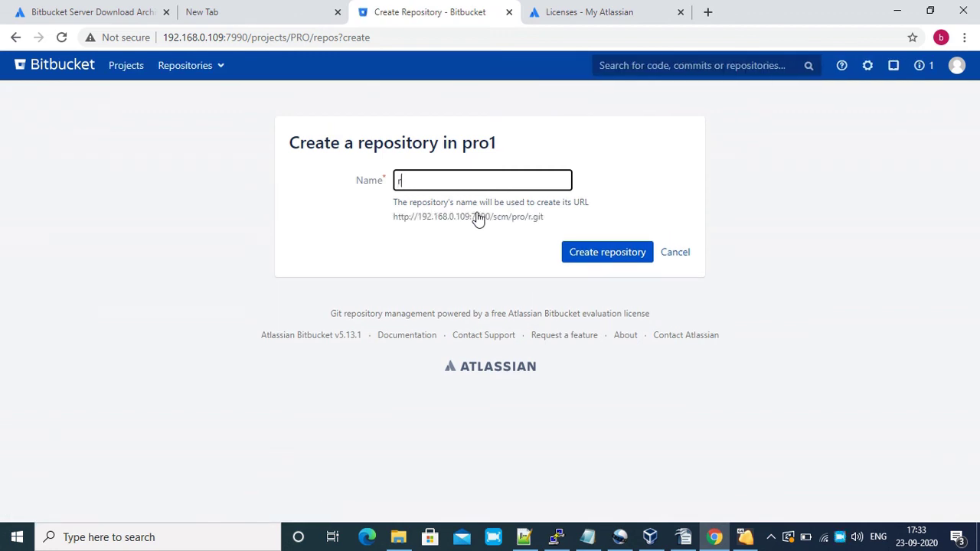
{"action": "type", "text": "epo1"}
{"action": "left_click", "coordinate": [581, 253]}
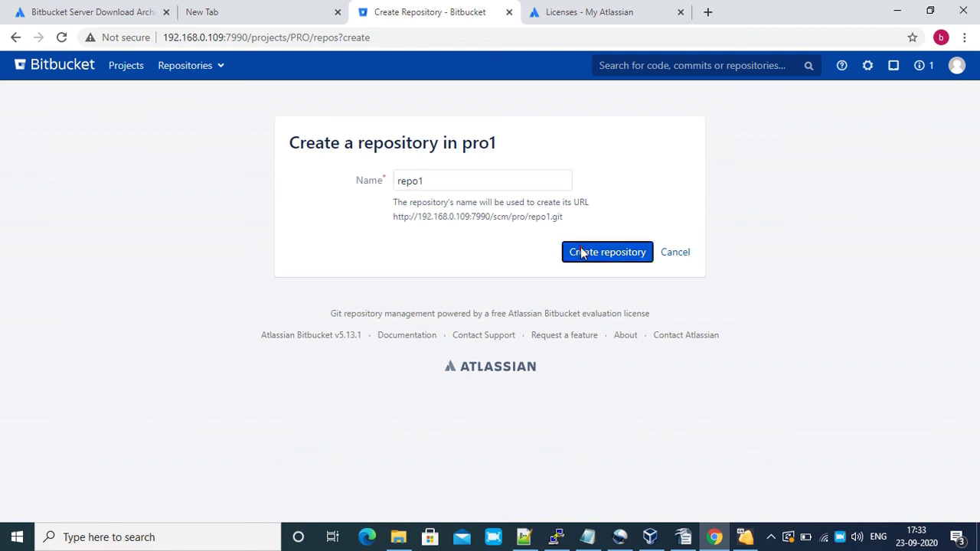